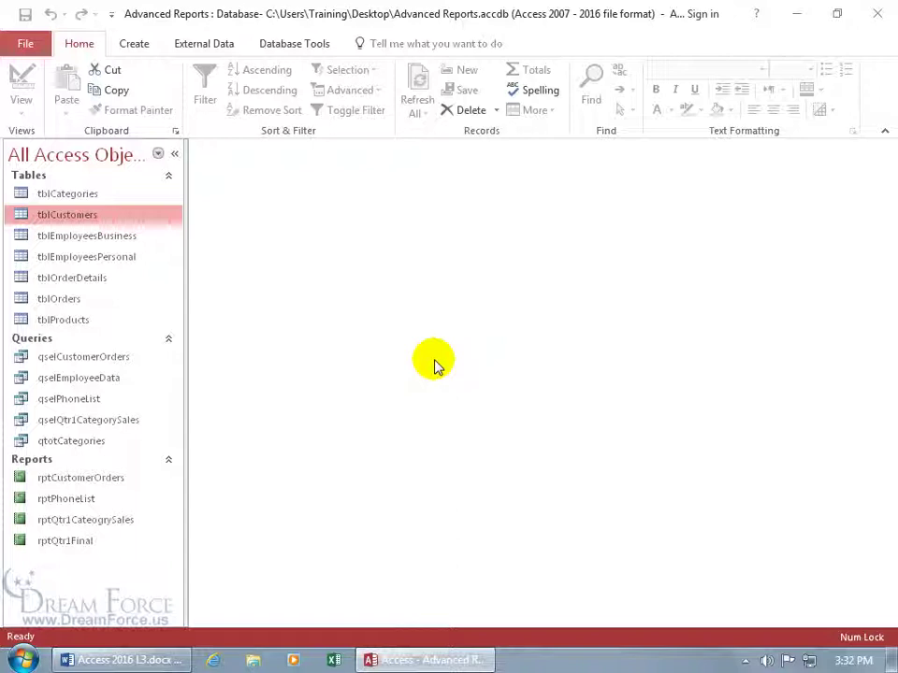
Step: Open the Database Documenter for the Advanced Reports database
{"action": "left_click", "coordinate": [291, 43]}
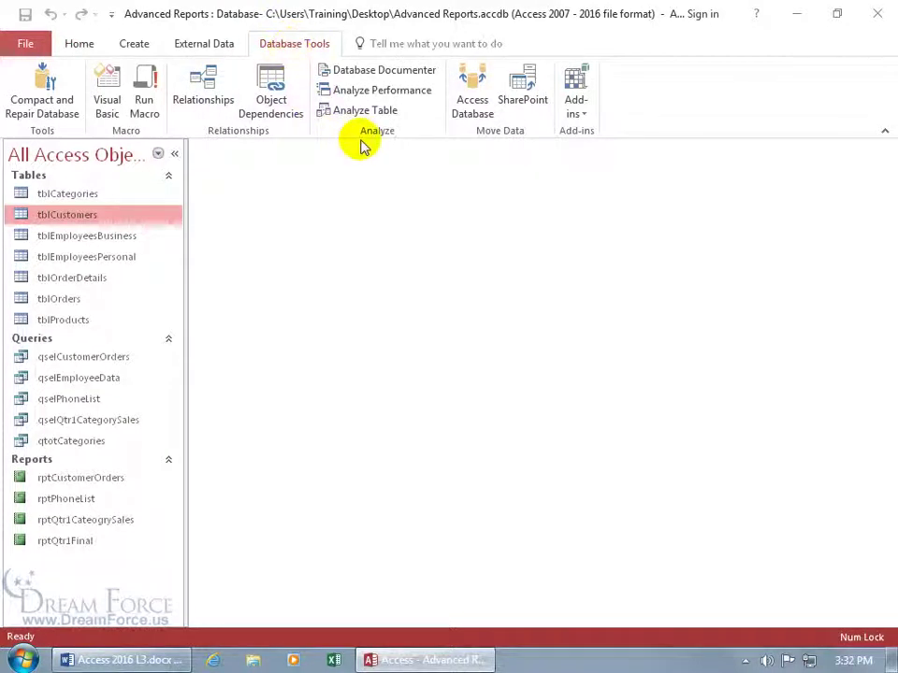
{"action": "left_click", "coordinate": [373, 80]}
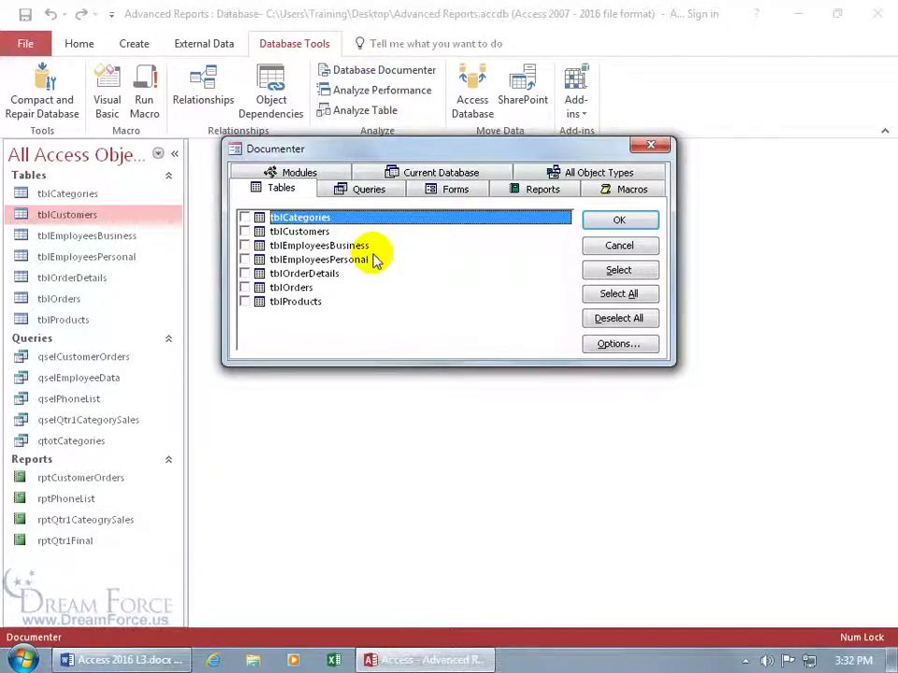
{"action": "left_click", "coordinate": [589, 294]}
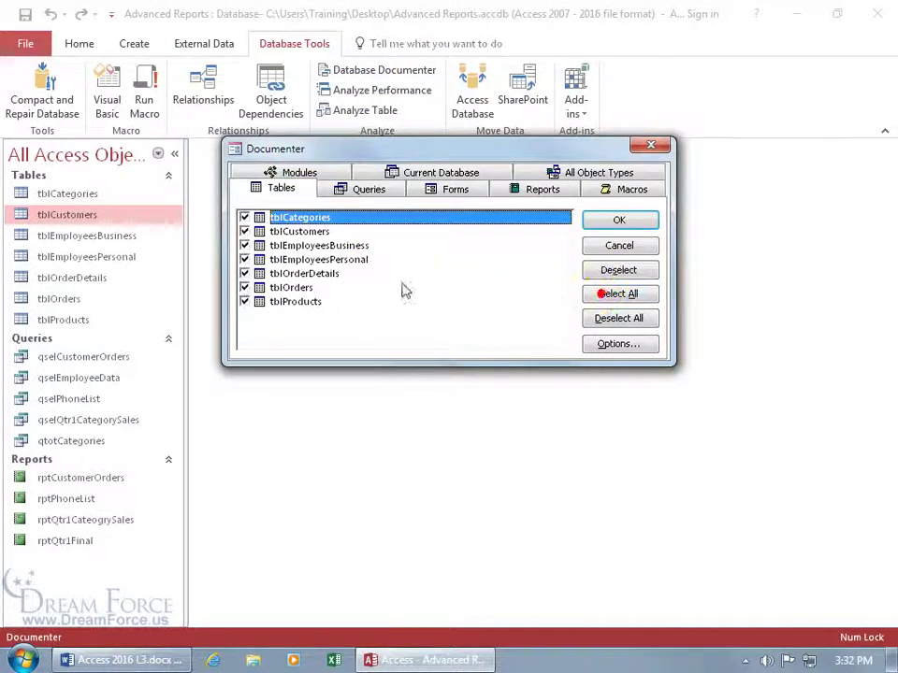
{"action": "left_click", "coordinate": [376, 189]}
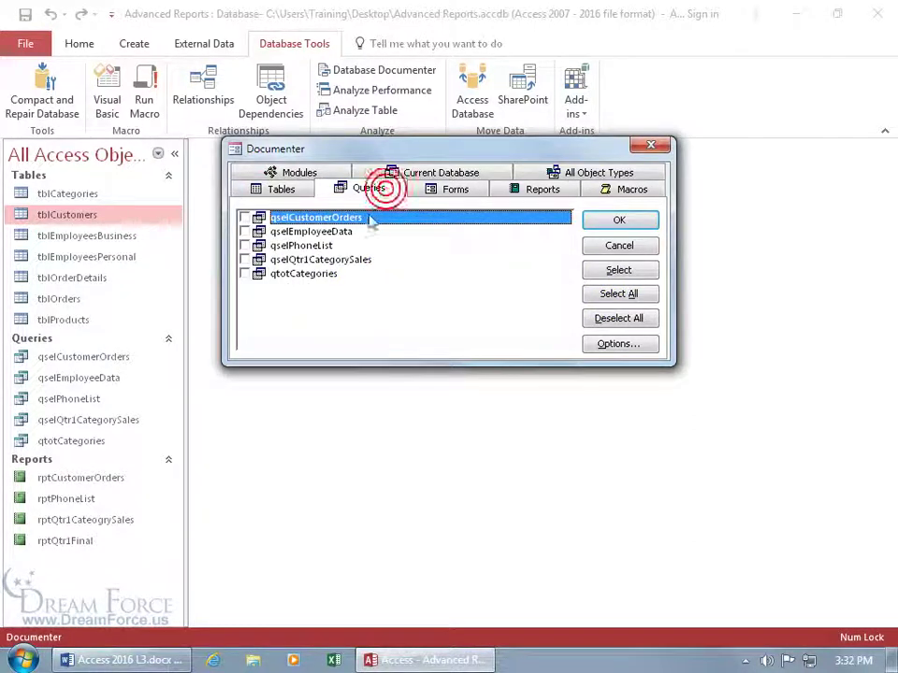
{"action": "left_click", "coordinate": [244, 231]}
{"action": "left_click", "coordinate": [244, 245]}
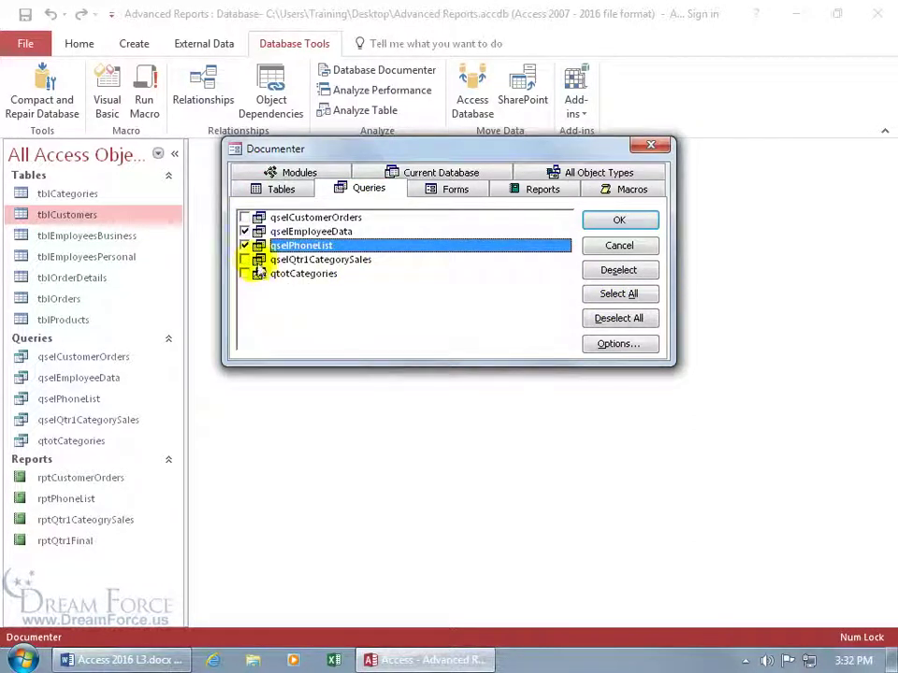
{"action": "left_click", "coordinate": [601, 318]}
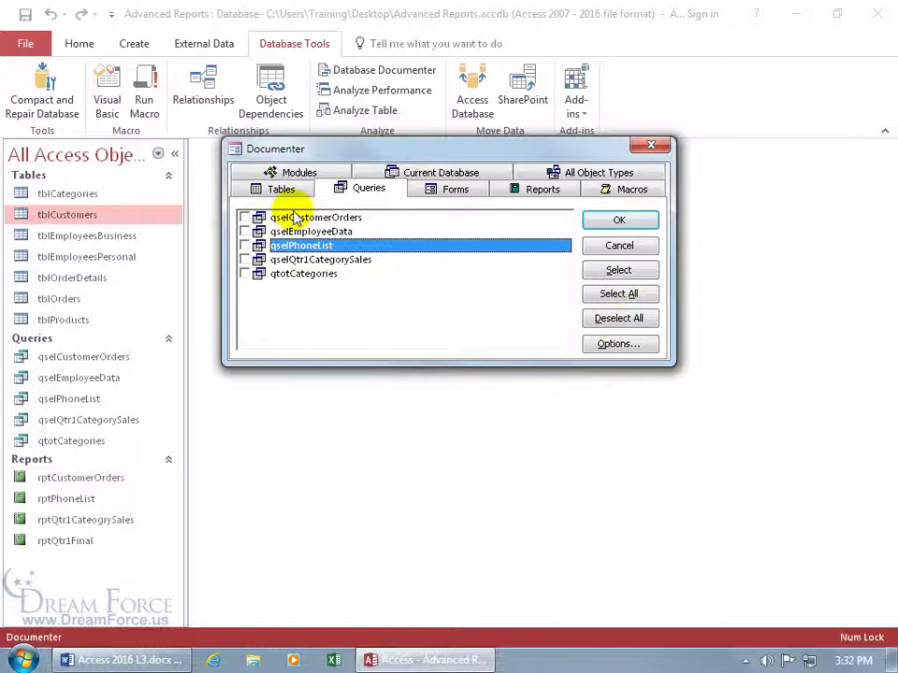
{"action": "left_click", "coordinate": [280, 189]}
{"action": "left_click", "coordinate": [601, 318]}
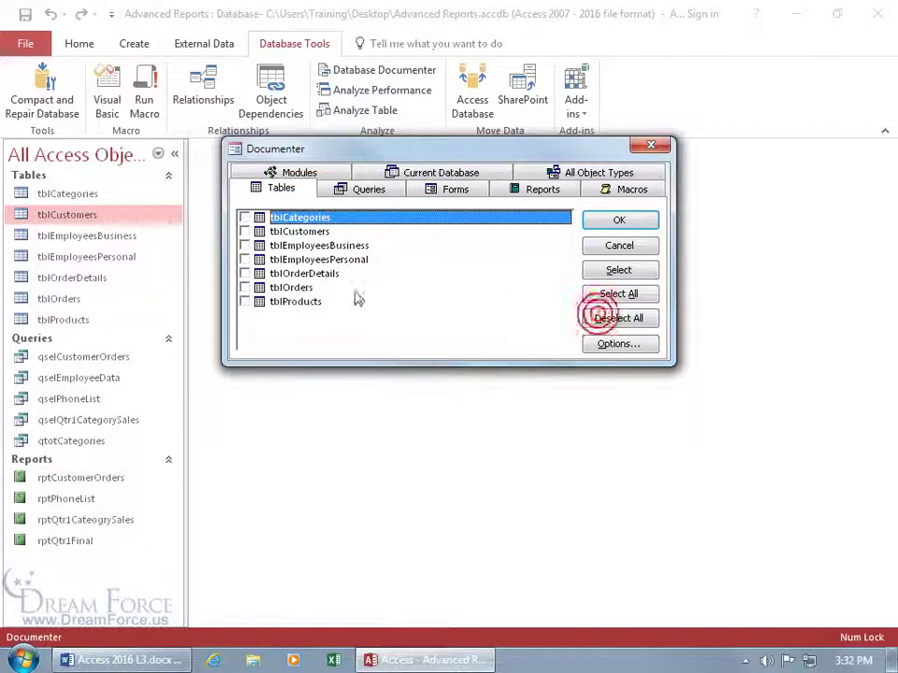
Step: Generate the object definition report for the tblCustomers table only
{"action": "left_click", "coordinate": [244, 231]}
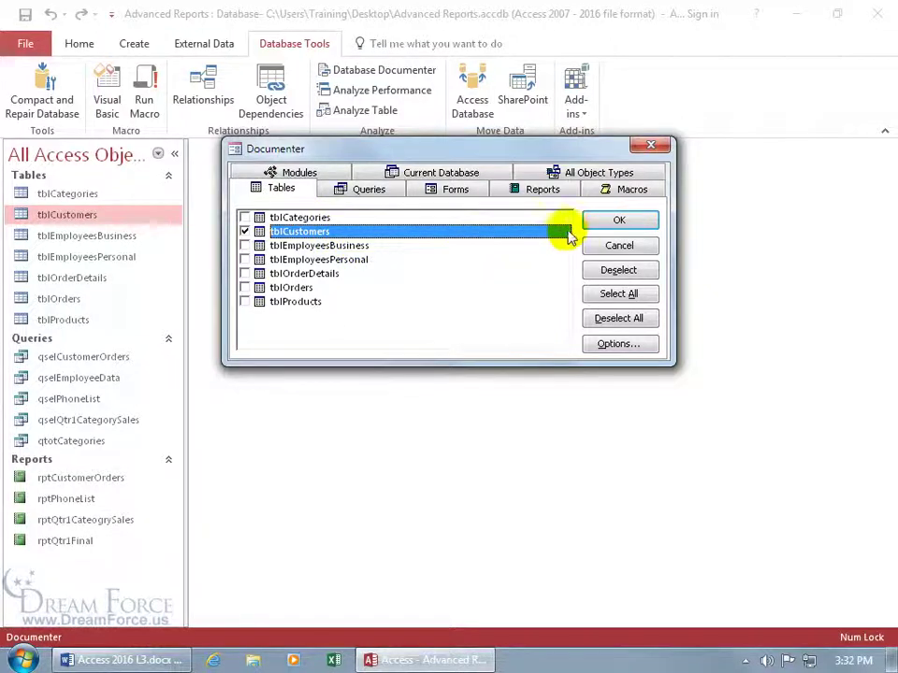
{"action": "left_click", "coordinate": [608, 225]}
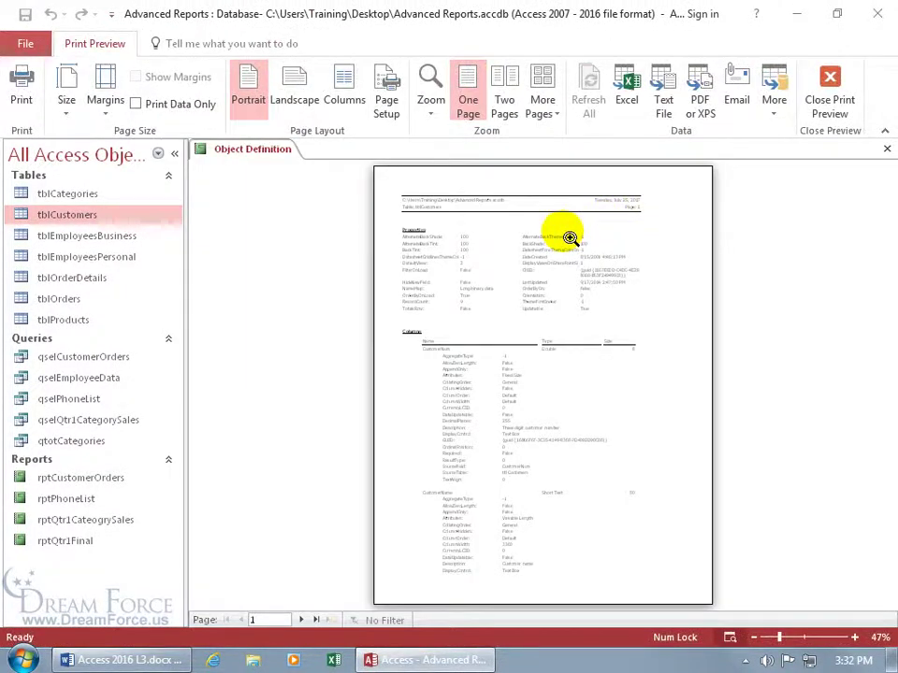
Step: Examine both pages of the tblCustomers definition report, covering its properties, columns, relationships, table indexes, and user and group permissions
{"action": "left_click", "coordinate": [529, 209]}
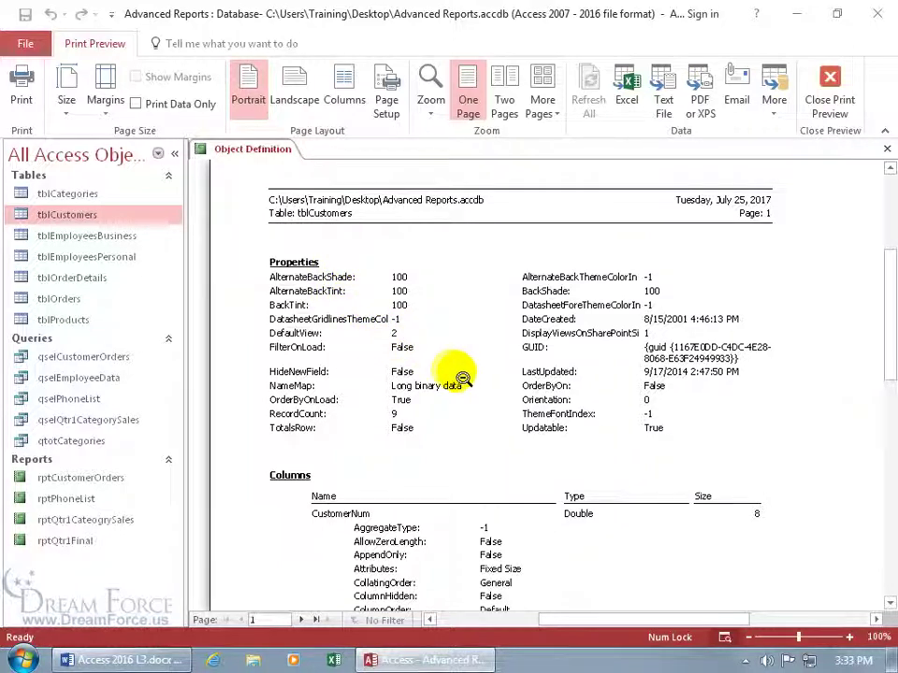
{"action": "scroll", "coordinate": [455, 370], "scroll_direction": "down", "scroll_amount": 5}
{"action": "scroll", "coordinate": [458, 376], "scroll_direction": "down", "scroll_amount": 3}
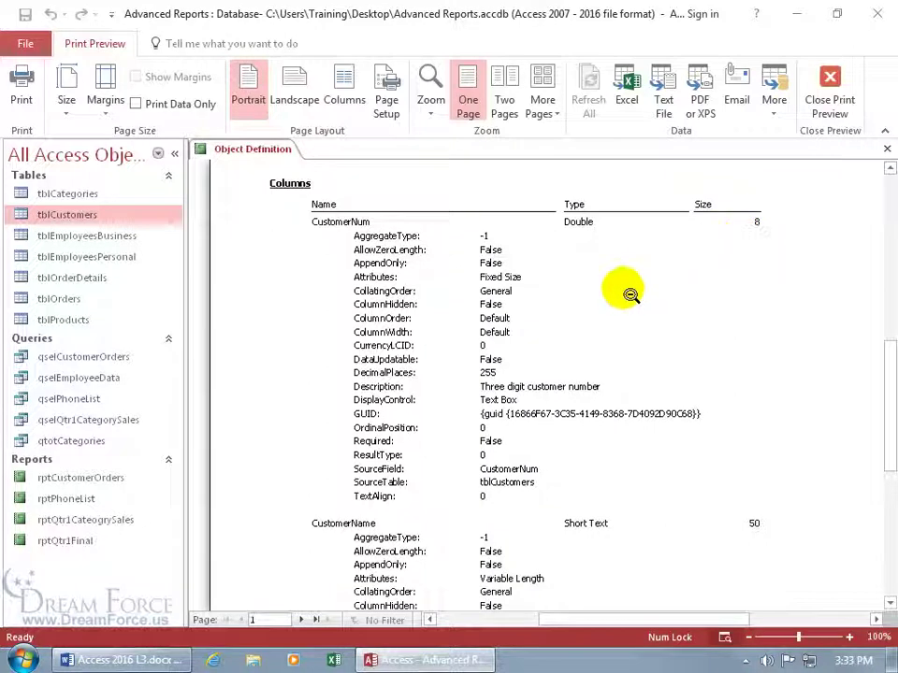
{"action": "scroll", "coordinate": [629, 299], "scroll_direction": "down", "scroll_amount": 4}
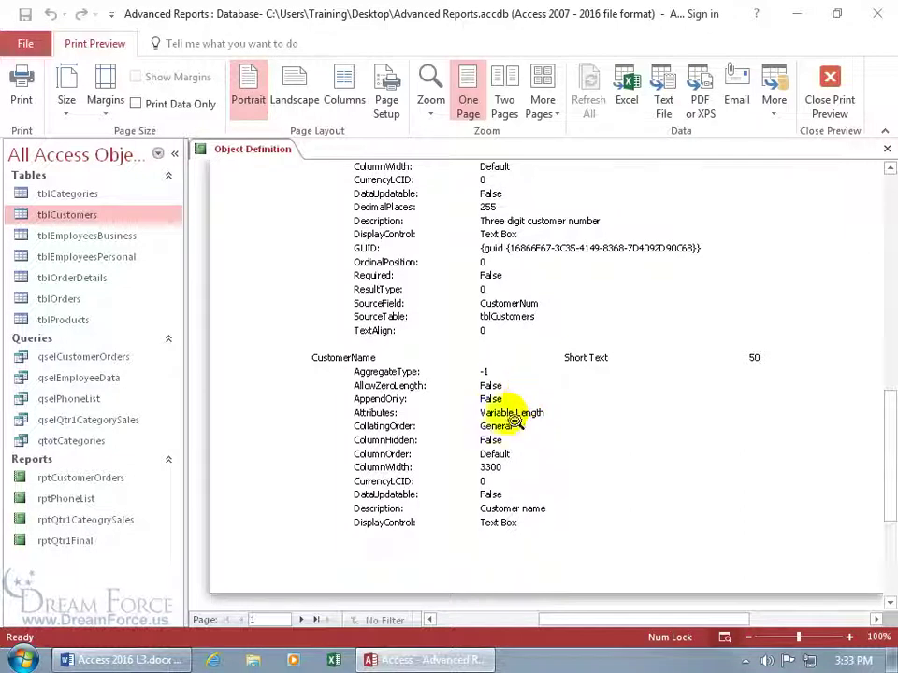
{"action": "left_click", "coordinate": [300, 619]}
{"action": "scroll", "coordinate": [482, 427], "scroll_direction": "up", "scroll_amount": 8}
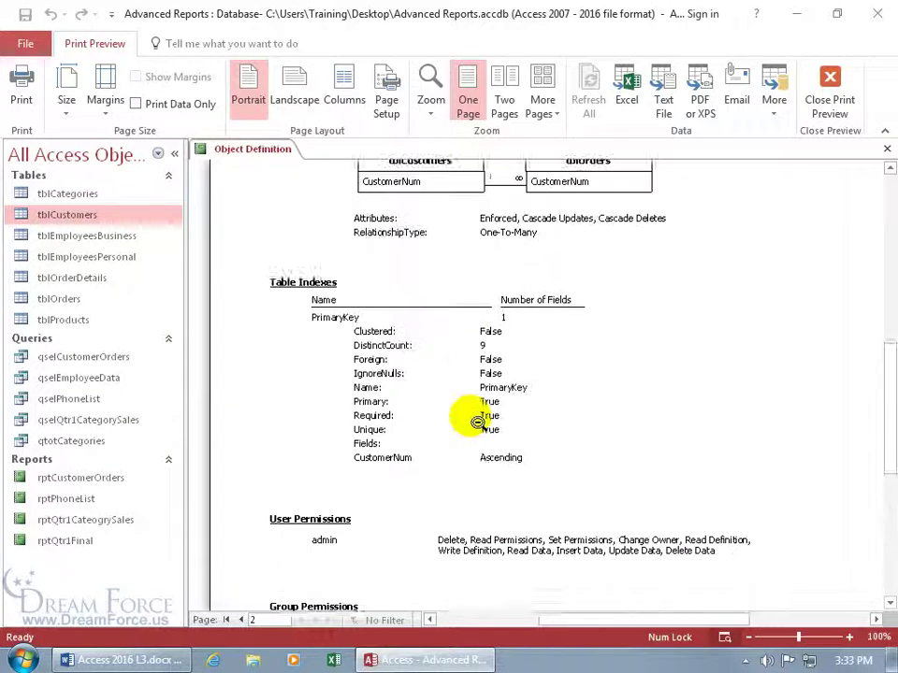
{"action": "scroll", "coordinate": [476, 419], "scroll_direction": "down", "scroll_amount": 1}
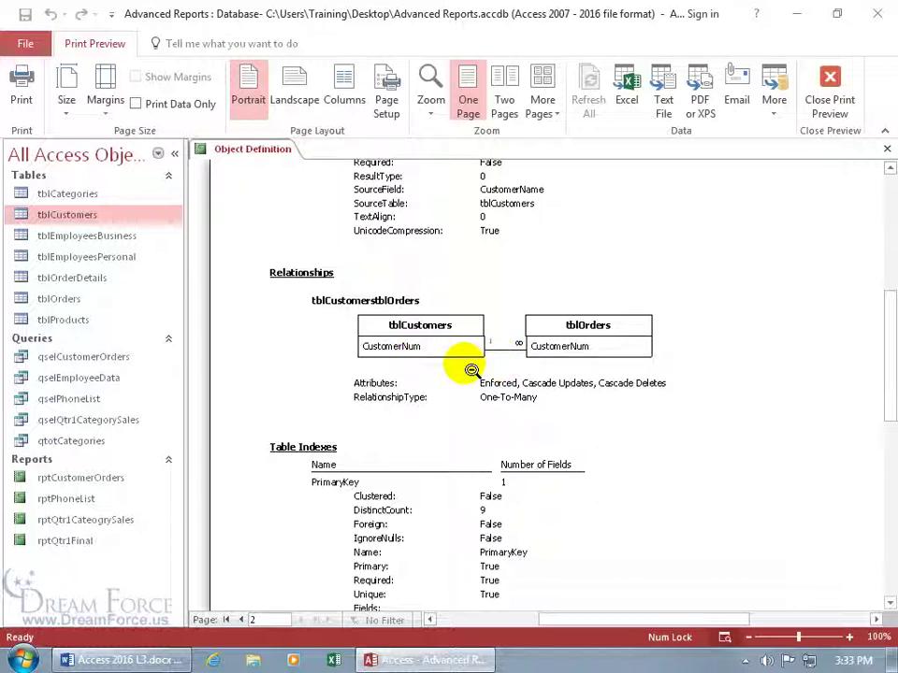
{"action": "scroll", "coordinate": [496, 367], "scroll_direction": "down", "scroll_amount": 3}
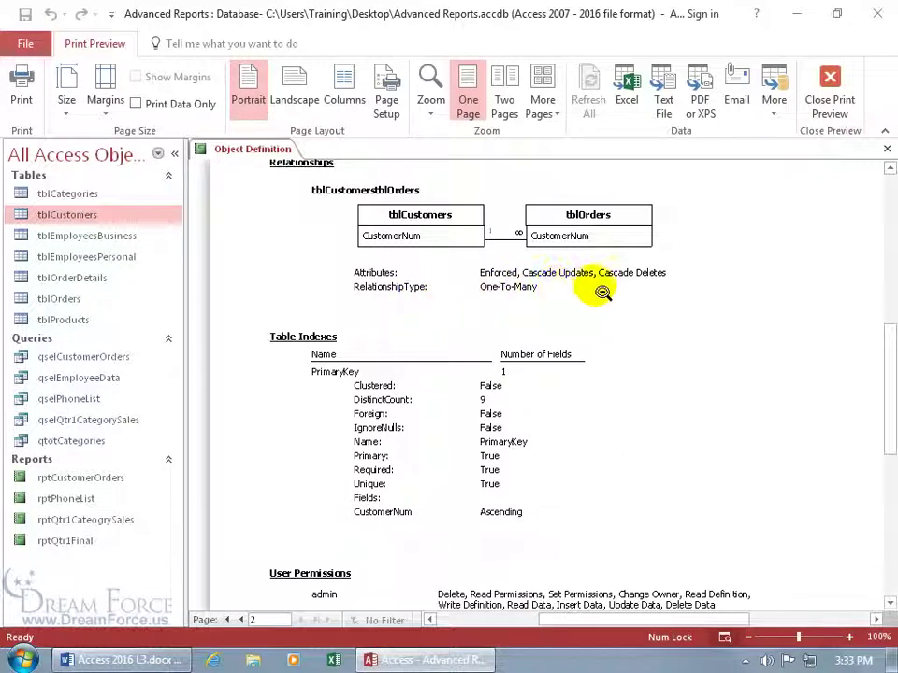
{"action": "scroll", "coordinate": [581, 344], "scroll_direction": "down", "scroll_amount": 2}
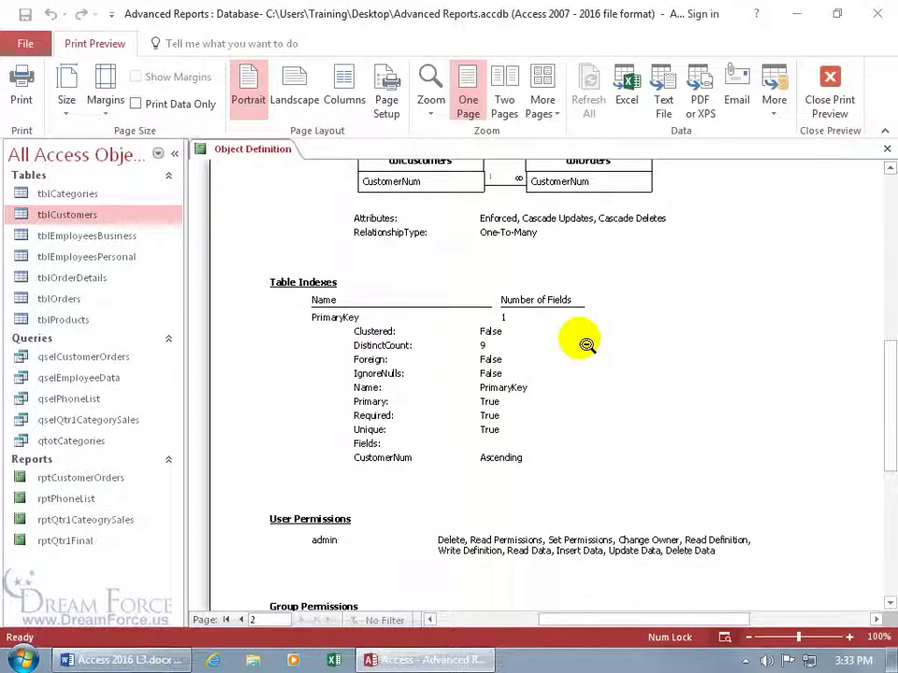
{"action": "scroll", "coordinate": [581, 344], "scroll_direction": "down", "scroll_amount": 6}
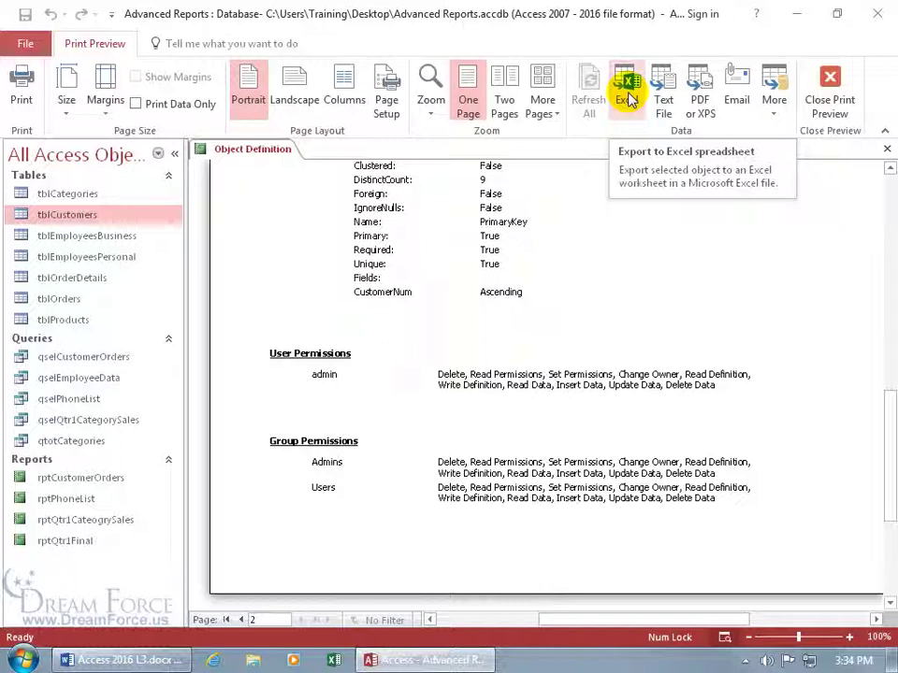
Step: Publish the object definition report to the Desktop in PDF format as doc_rptObjects.pdf
{"action": "left_click", "coordinate": [697, 116]}
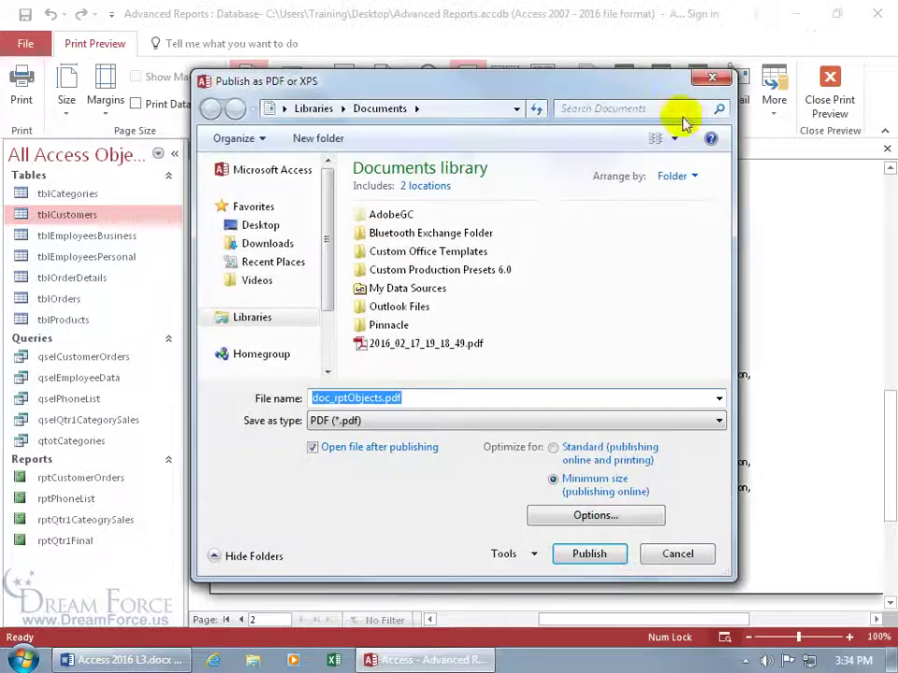
{"action": "left_click", "coordinate": [366, 426]}
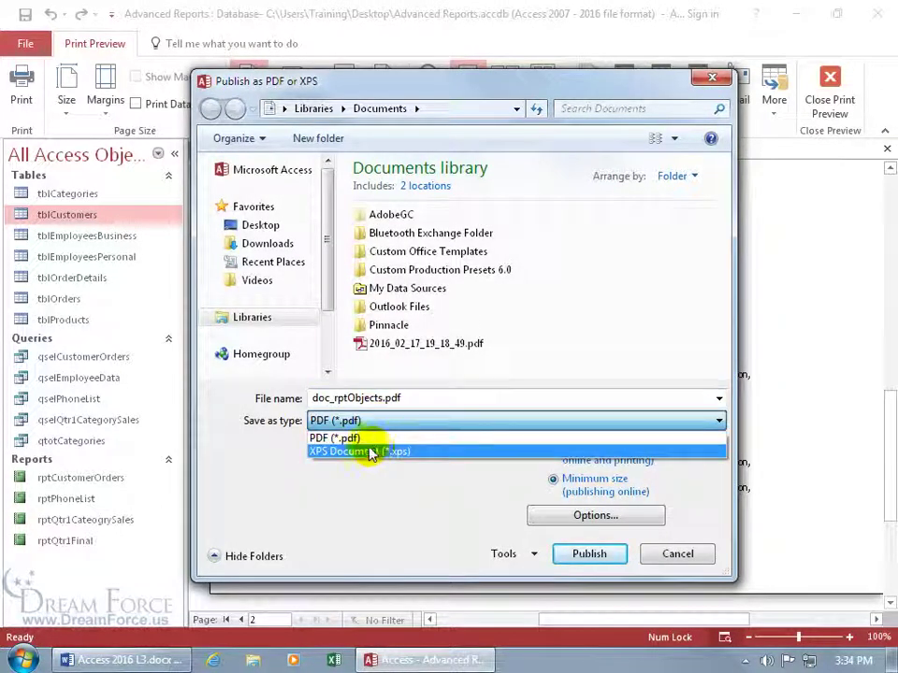
{"action": "left_click", "coordinate": [334, 438]}
{"action": "left_click", "coordinate": [262, 225]}
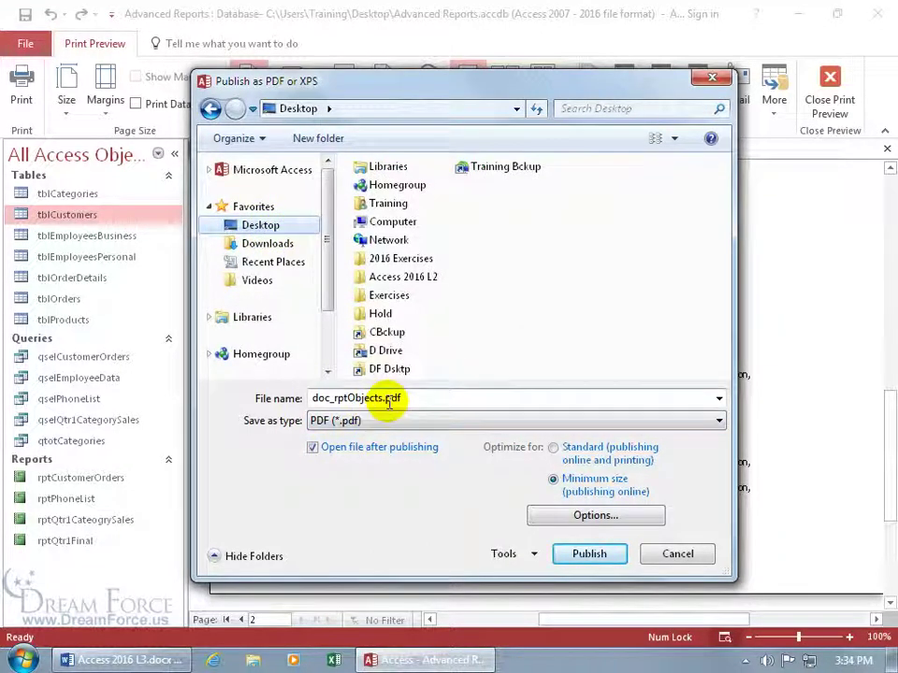
{"action": "left_click", "coordinate": [589, 553]}
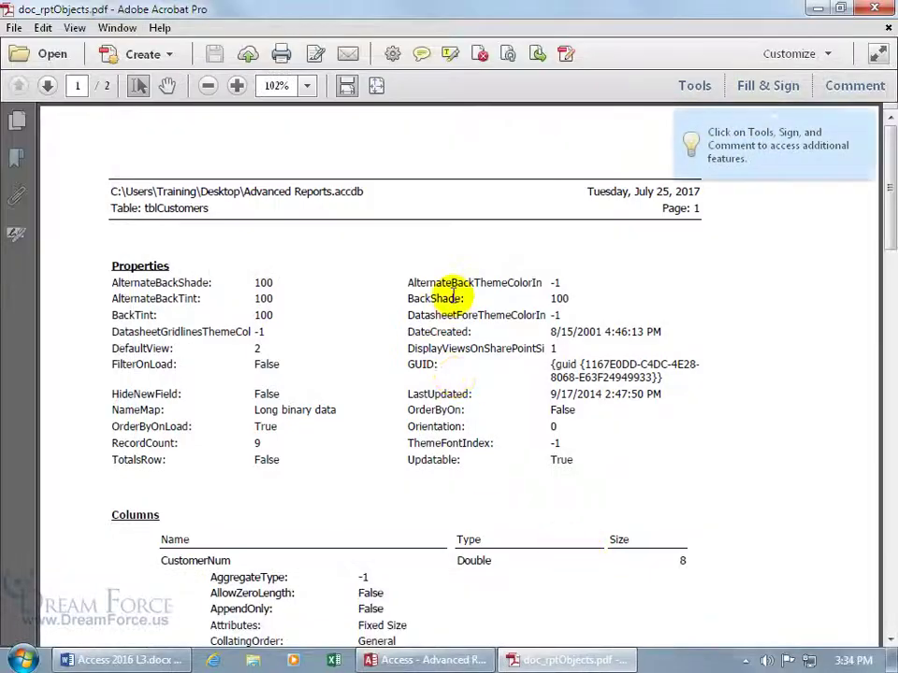
Step: Review the table properties and column details in the published doc_rptObjects.pdf and close the file
{"action": "scroll", "coordinate": [449, 307], "scroll_direction": "down", "scroll_amount": 2}
{"action": "scroll", "coordinate": [447, 309], "scroll_direction": "down", "scroll_amount": 8}
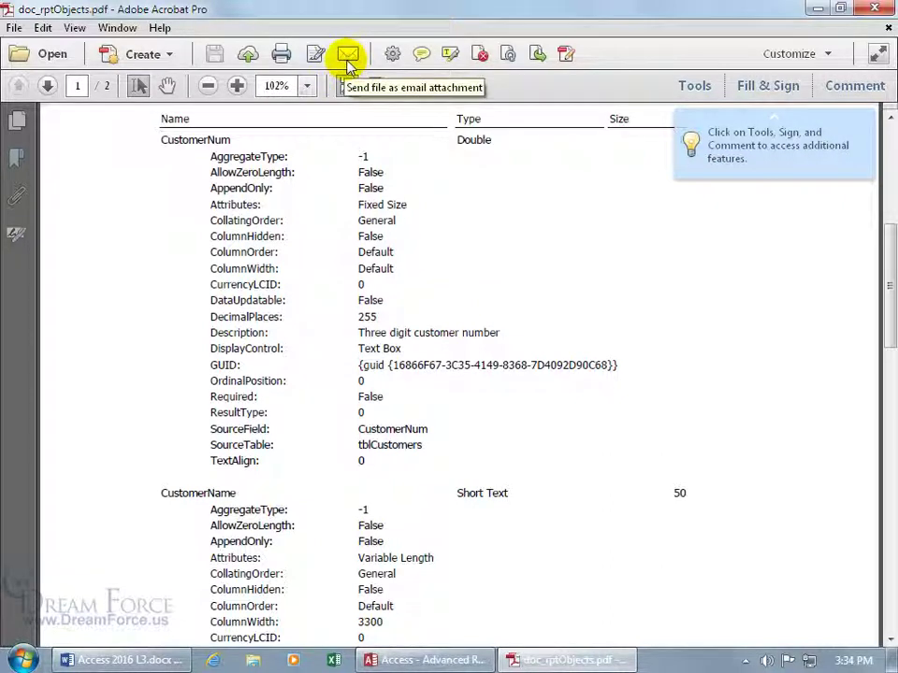
{"action": "left_click", "coordinate": [875, 9]}
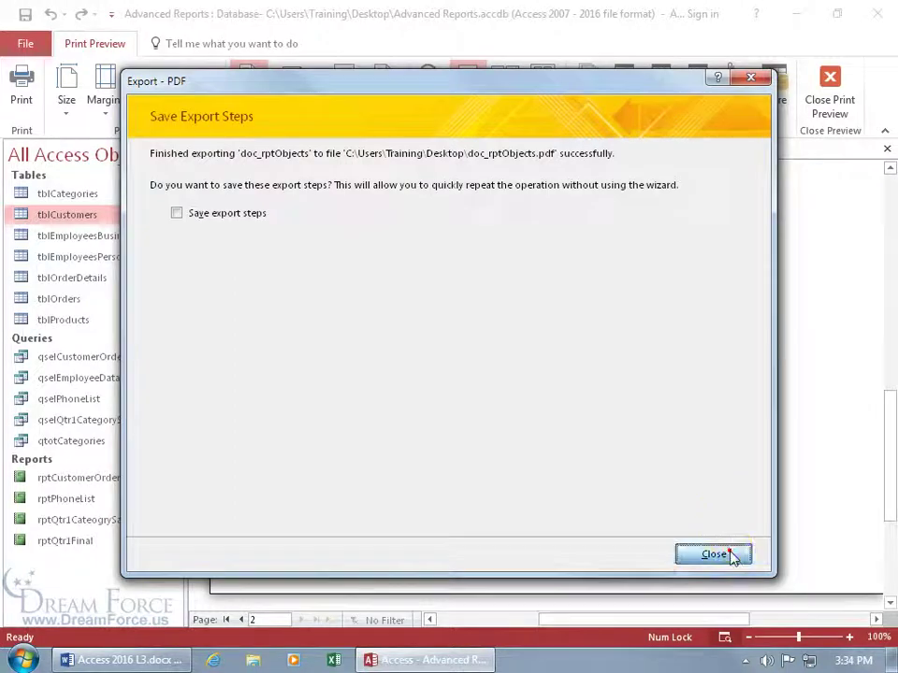
Step: Finish the export without saving its steps, exit the database, and place doc_rptObjects.pdf below the Advanced Reports file on the desktop
{"action": "left_click", "coordinate": [733, 554]}
{"action": "left_click", "coordinate": [877, 15]}
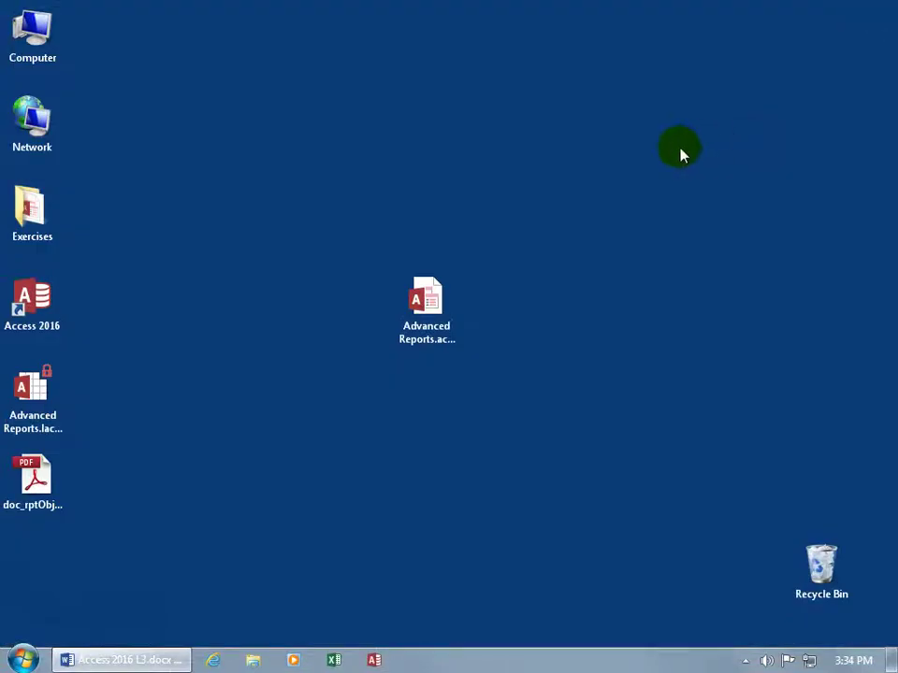
{"action": "left_click_drag", "start_coordinate": [41, 488], "coordinate": [423, 433]}
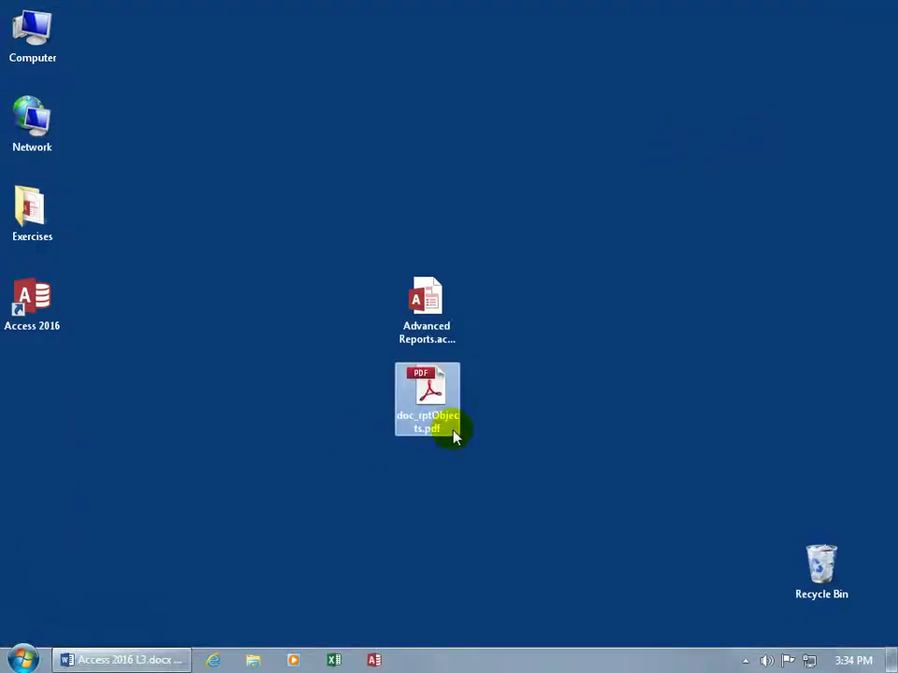